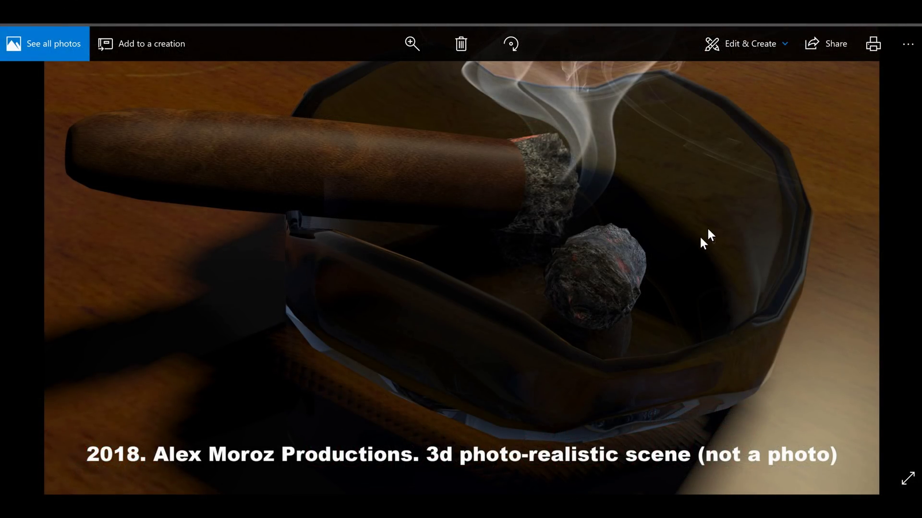
Step: Close the rendered ashtray image in Windows Photos to return to 3ds Max
{"action": "left_click", "coordinate": [850, 25]}
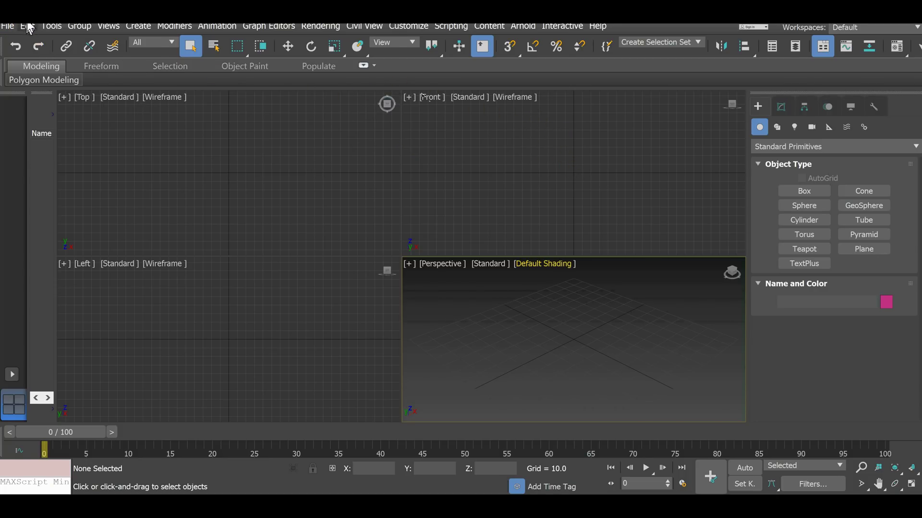
Step: Start a clean scene with File > New > New All and maximize the Perspective view
{"action": "left_click", "coordinate": [7, 28]}
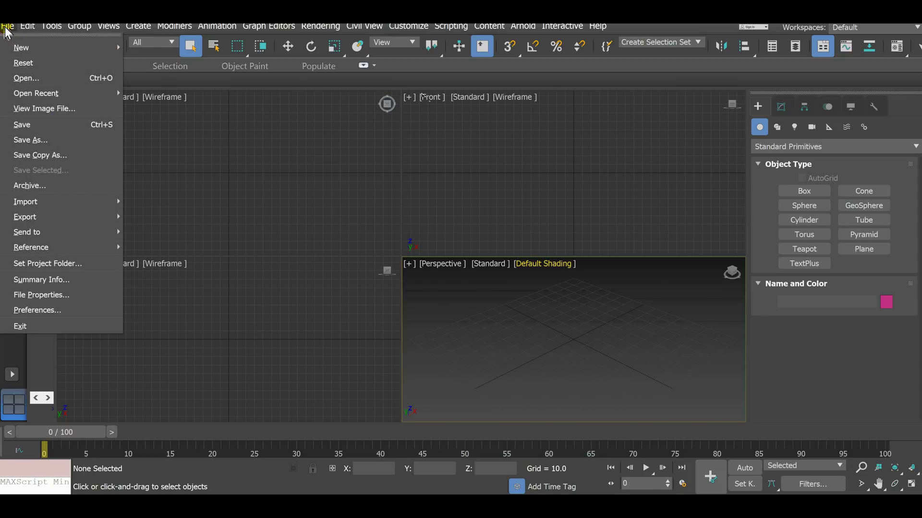
{"action": "left_click", "coordinate": [24, 63]}
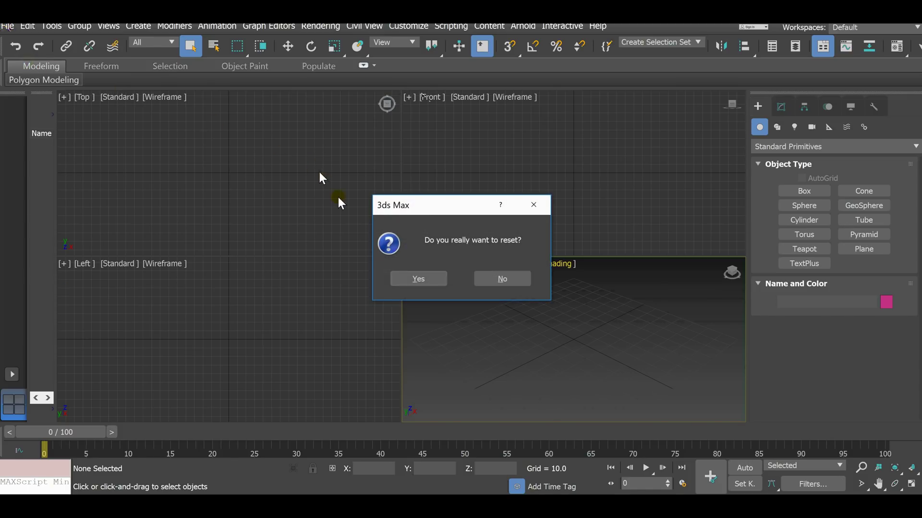
{"action": "left_click", "coordinate": [494, 281]}
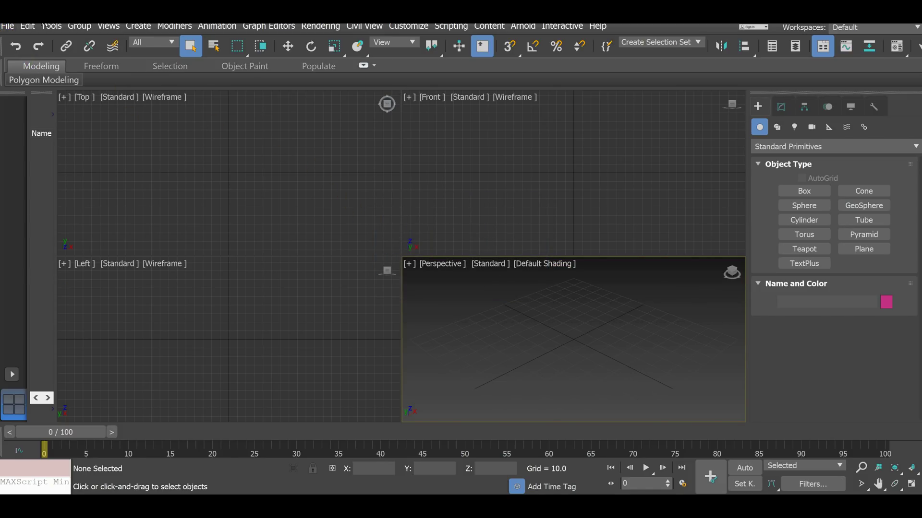
{"action": "left_click", "coordinate": [12, 30]}
{"action": "mouse_move", "coordinate": [26, 47]}
{"action": "left_click", "coordinate": [168, 55]}
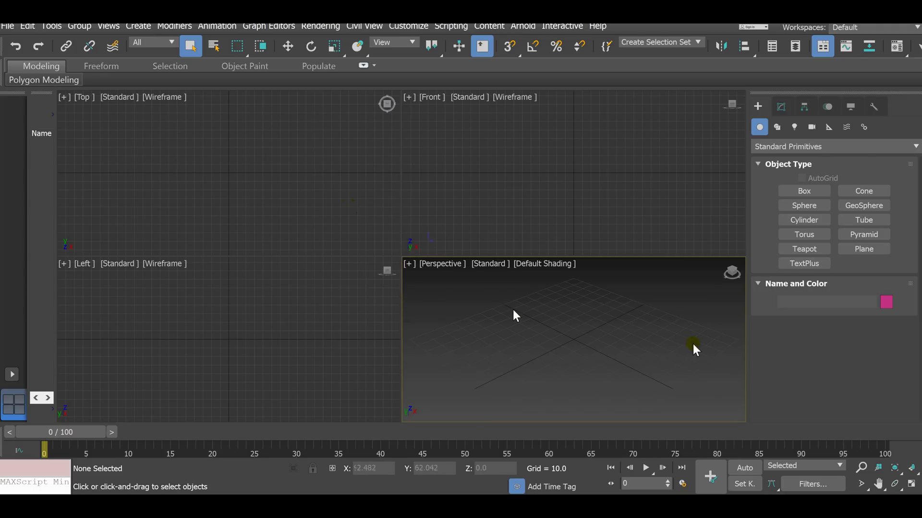
{"action": "left_click", "coordinate": [912, 486]}
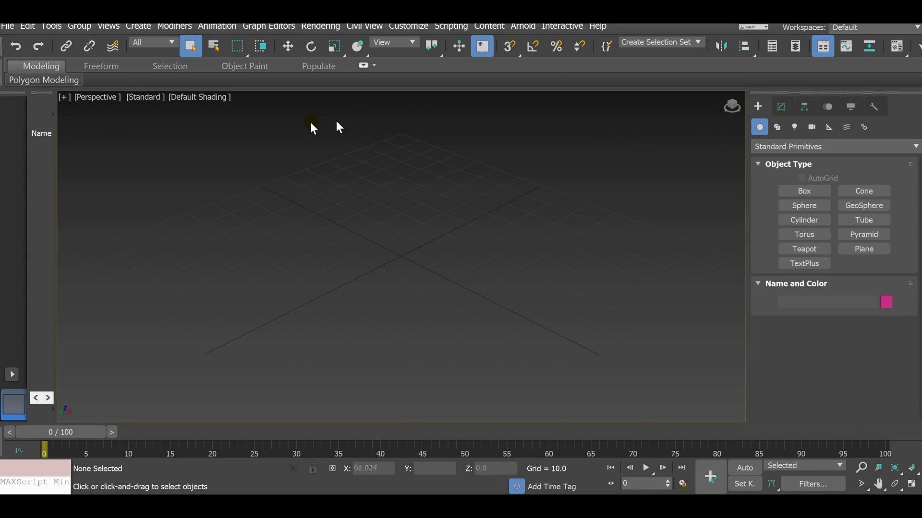
{"action": "left_click", "coordinate": [912, 486]}
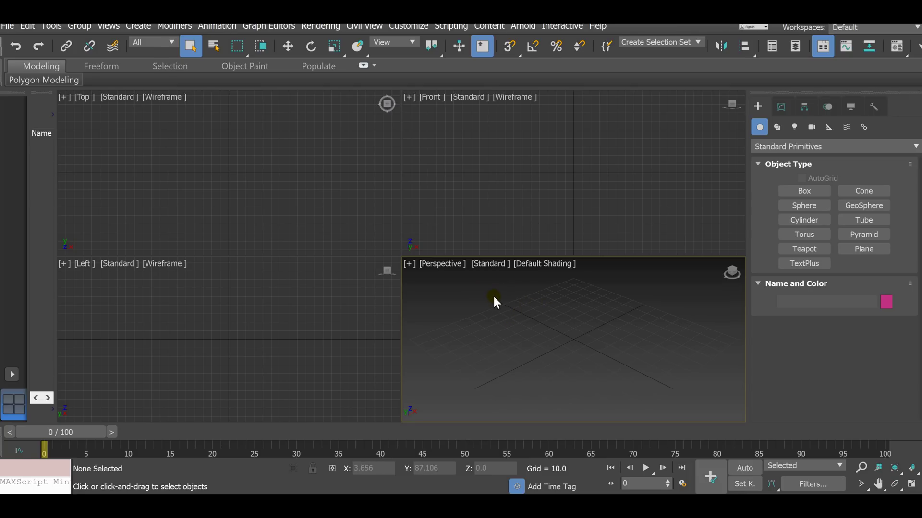
{"action": "left_click", "coordinate": [534, 210]}
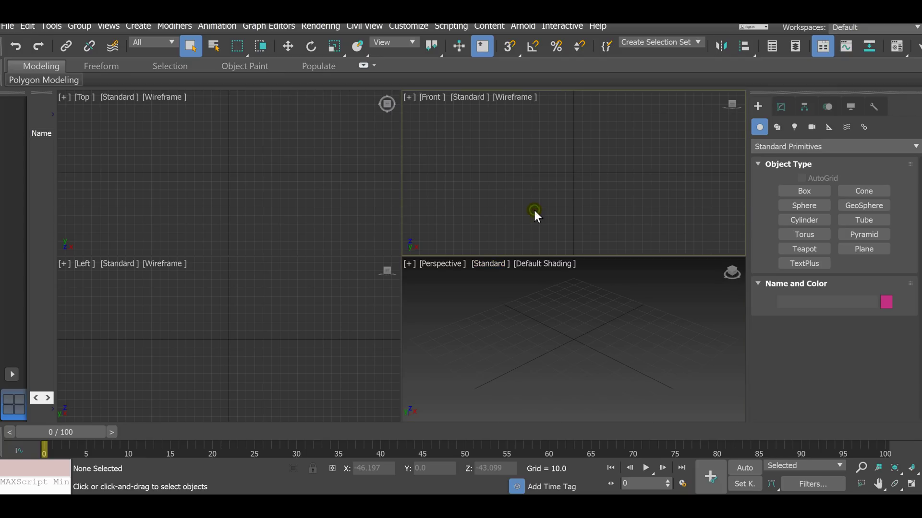
{"action": "left_click", "coordinate": [254, 213]}
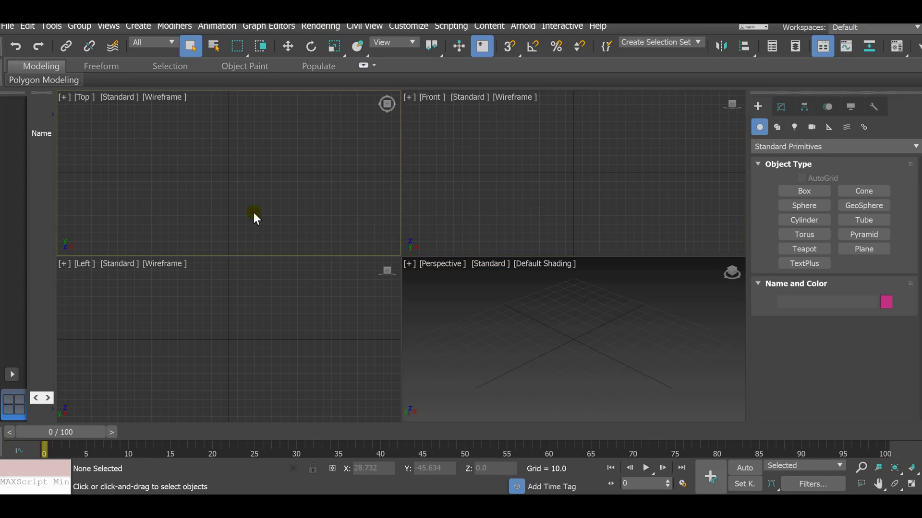
{"action": "left_click", "coordinate": [242, 313]}
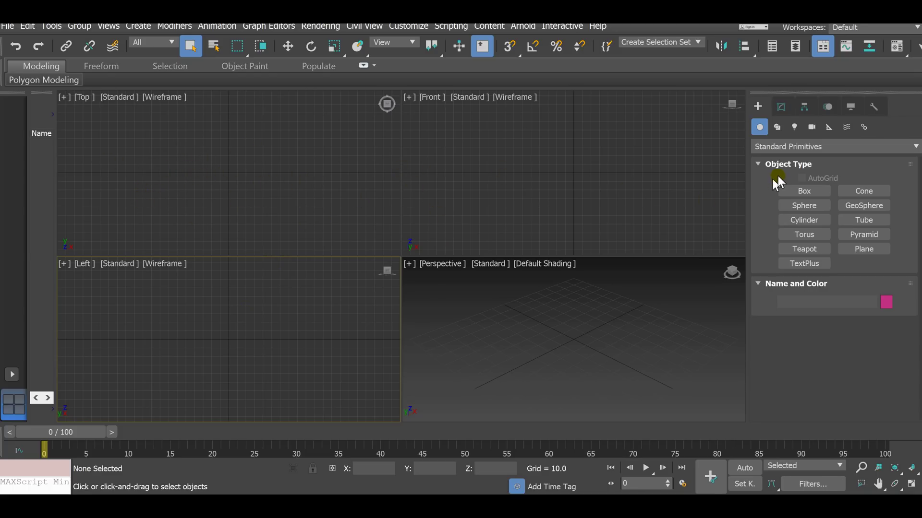
{"action": "left_click", "coordinate": [793, 190]}
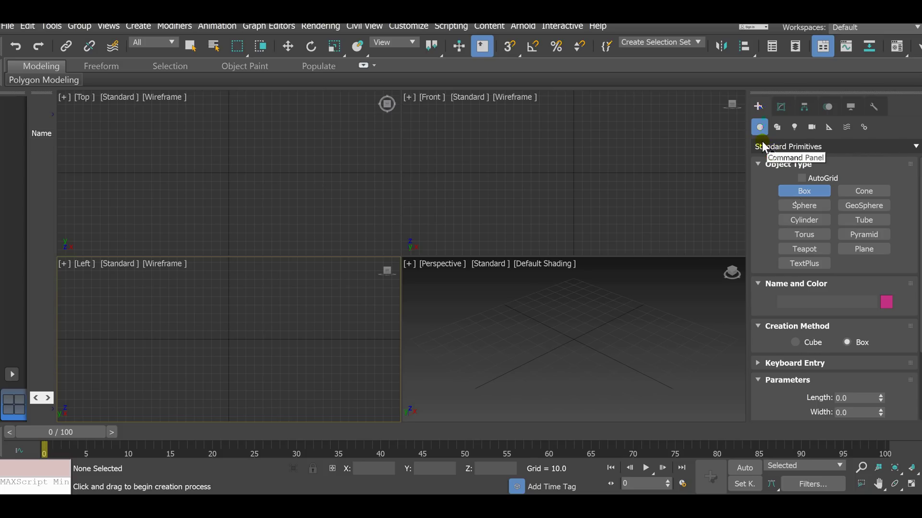
Step: Draw the flat table box Box001, 152.113 long by 353.521 wide, in the Top view
{"action": "left_click", "coordinate": [798, 191]}
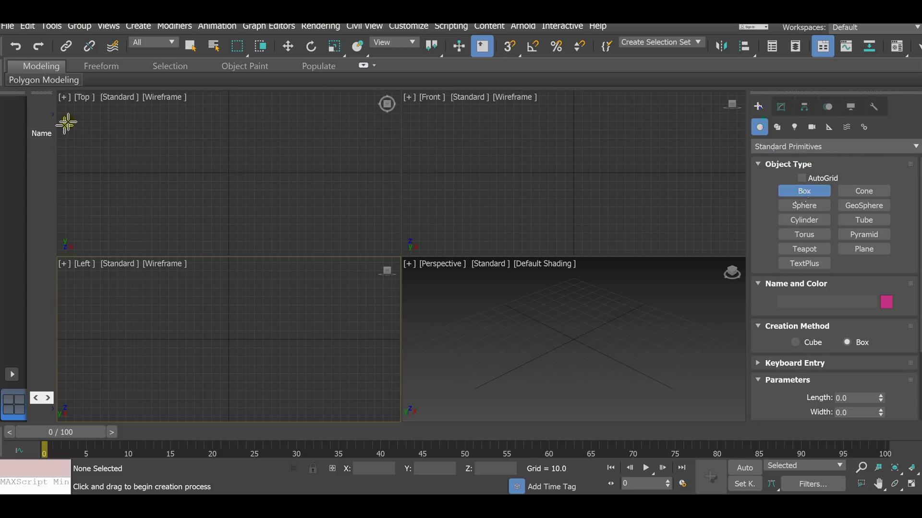
{"action": "left_click_drag", "start_coordinate": [73, 110], "coordinate": [377, 240]}
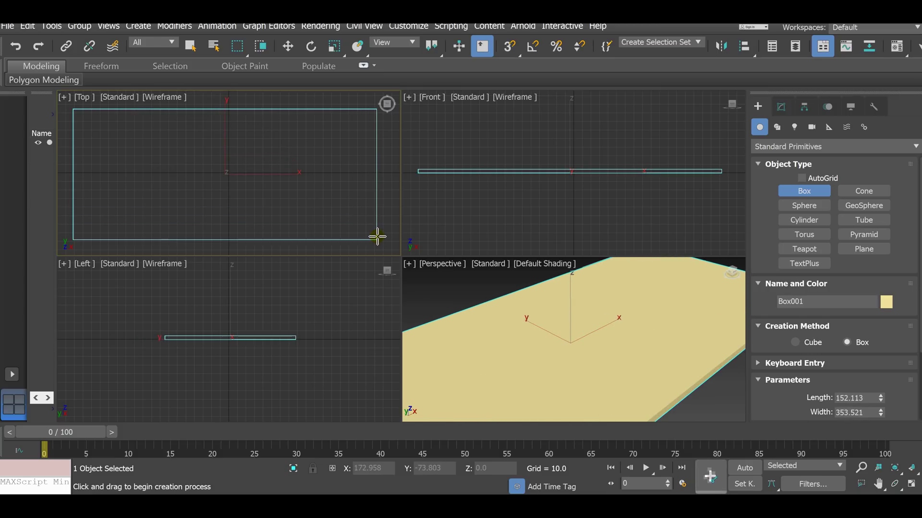
{"action": "scroll", "coordinate": [669, 360], "scroll_direction": "down", "scroll_amount": 5}
{"action": "scroll", "coordinate": [667, 361], "scroll_direction": "up", "scroll_amount": 8}
{"action": "scroll", "coordinate": [668, 361], "scroll_direction": "up", "scroll_amount": 1}
{"action": "scroll", "coordinate": [667, 361], "scroll_direction": "down", "scroll_amount": 3}
{"action": "scroll", "coordinate": [668, 361], "scroll_direction": "up", "scroll_amount": 3}
{"action": "scroll", "coordinate": [667, 362], "scroll_direction": "down", "scroll_amount": 1}
{"action": "scroll", "coordinate": [667, 361], "scroll_direction": "down", "scroll_amount": 3}
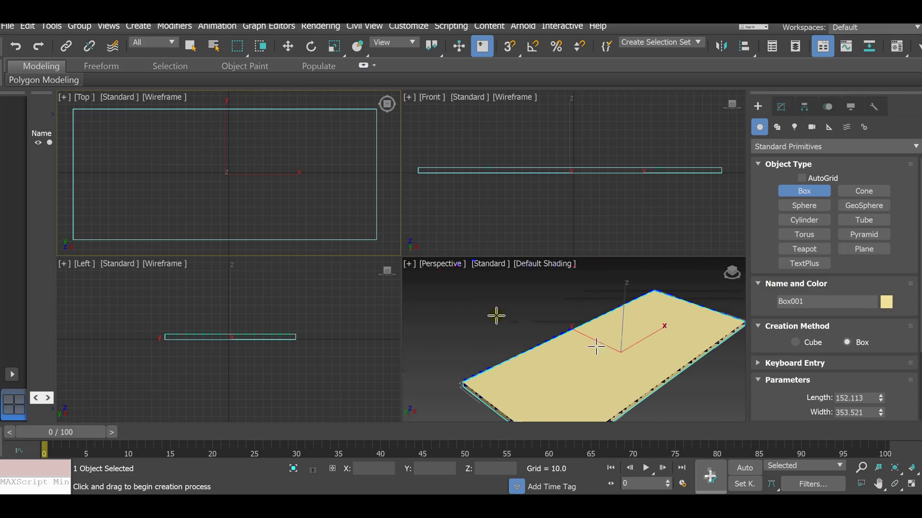
{"action": "scroll", "coordinate": [642, 357], "scroll_direction": "up", "scroll_amount": 3}
{"action": "scroll", "coordinate": [642, 358], "scroll_direction": "down", "scroll_amount": 3}
{"action": "scroll", "coordinate": [642, 358], "scroll_direction": "up", "scroll_amount": 4}
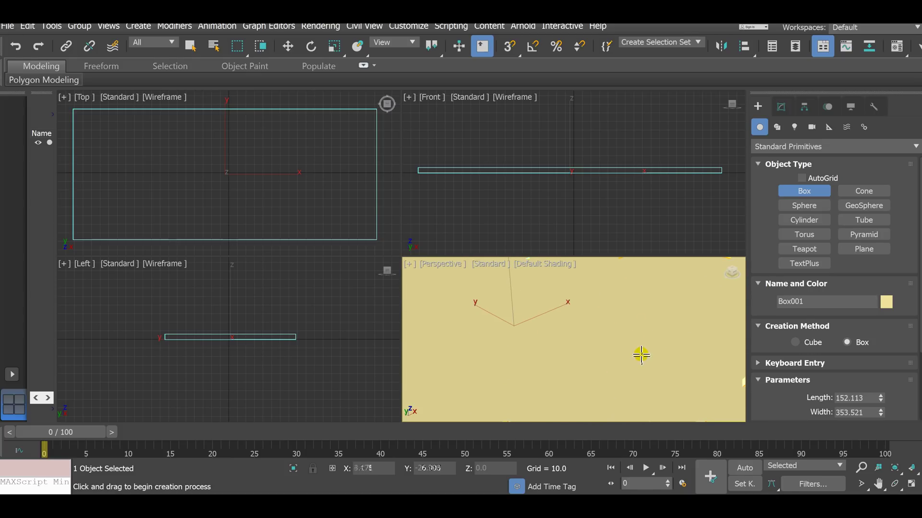
{"action": "scroll", "coordinate": [640, 356], "scroll_direction": "down", "scroll_amount": 2}
{"action": "scroll", "coordinate": [639, 355], "scroll_direction": "down", "scroll_amount": 5}
{"action": "scroll", "coordinate": [639, 354], "scroll_direction": "up", "scroll_amount": 6}
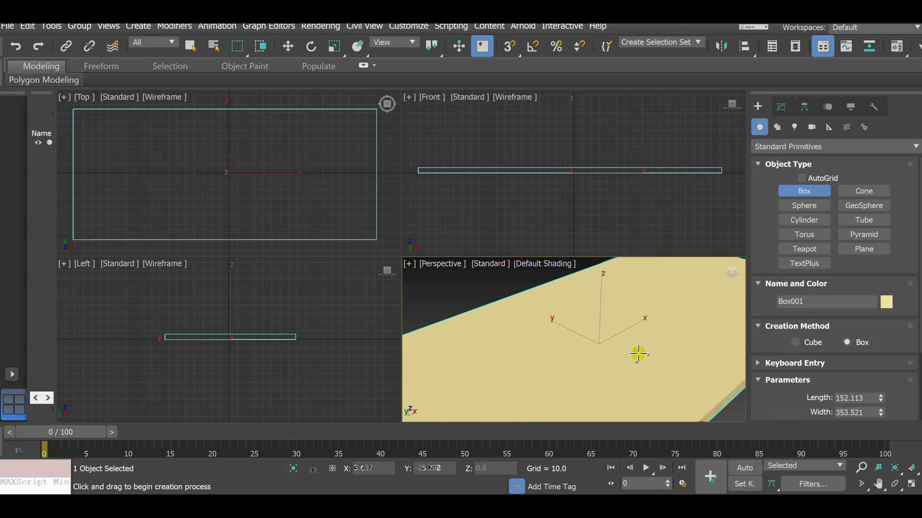
{"action": "scroll", "coordinate": [638, 354], "scroll_direction": "down", "scroll_amount": 1}
{"action": "scroll", "coordinate": [638, 355], "scroll_direction": "up", "scroll_amount": 1}
{"action": "scroll", "coordinate": [638, 354], "scroll_direction": "down", "scroll_amount": 5}
{"action": "scroll", "coordinate": [638, 354], "scroll_direction": "up", "scroll_amount": 5}
{"action": "scroll", "coordinate": [638, 353], "scroll_direction": "down", "scroll_amount": 1}
{"action": "scroll", "coordinate": [637, 353], "scroll_direction": "down", "scroll_amount": 5}
{"action": "scroll", "coordinate": [637, 353], "scroll_direction": "up", "scroll_amount": 5}
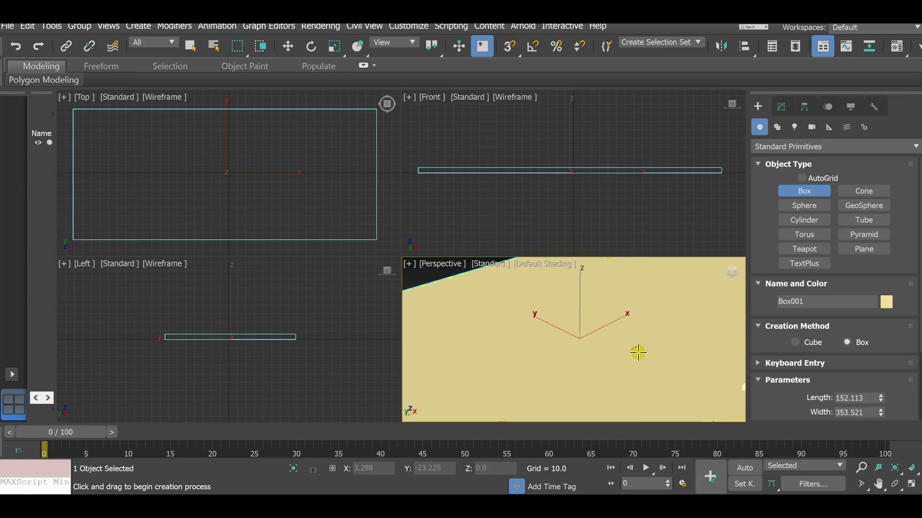
{"action": "scroll", "coordinate": [638, 353], "scroll_direction": "down", "scroll_amount": 5}
{"action": "scroll", "coordinate": [637, 353], "scroll_direction": "up", "scroll_amount": 6}
{"action": "scroll", "coordinate": [638, 353], "scroll_direction": "down", "scroll_amount": 5}
{"action": "scroll", "coordinate": [638, 353], "scroll_direction": "up", "scroll_amount": 4}
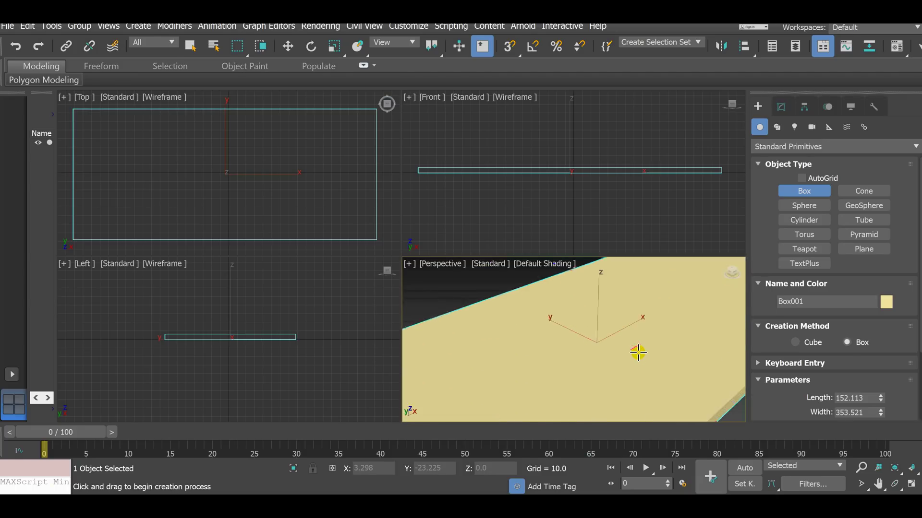
{"action": "scroll", "coordinate": [638, 352], "scroll_direction": "down", "scroll_amount": 4}
{"action": "scroll", "coordinate": [638, 353], "scroll_direction": "up", "scroll_amount": 6}
{"action": "scroll", "coordinate": [640, 352], "scroll_direction": "down", "scroll_amount": 1}
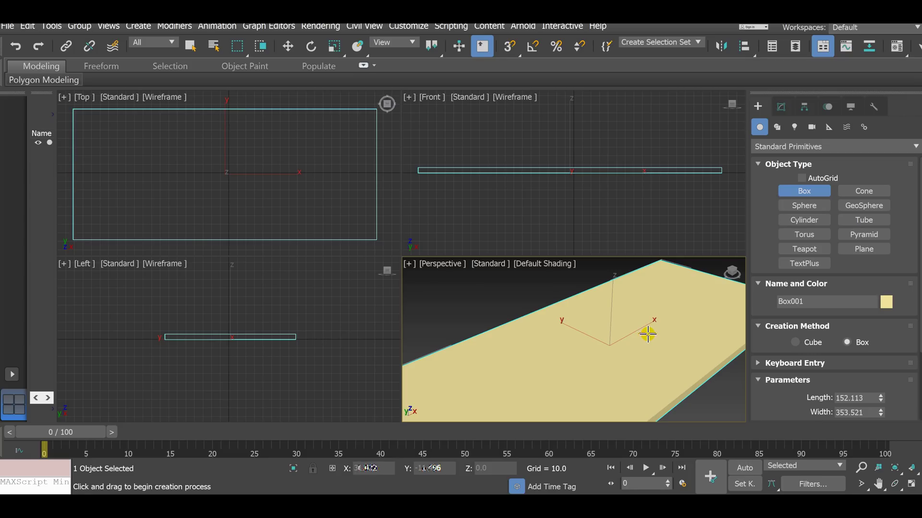
Step: Create a cylinder of radius 33.635 and height 25.07 at the table's centre
{"action": "left_click", "coordinate": [804, 219]}
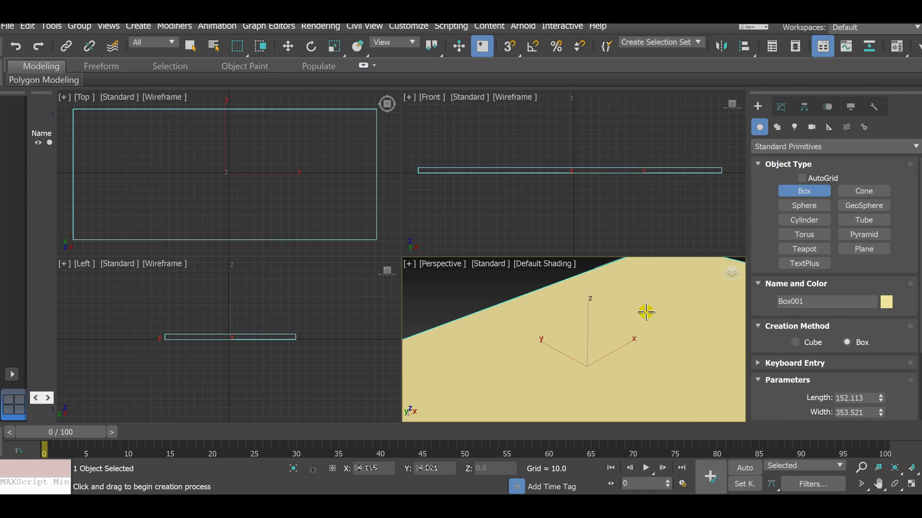
{"action": "scroll", "coordinate": [646, 312], "scroll_direction": "down", "scroll_amount": 3}
{"action": "scroll", "coordinate": [644, 308], "scroll_direction": "up", "scroll_amount": 6}
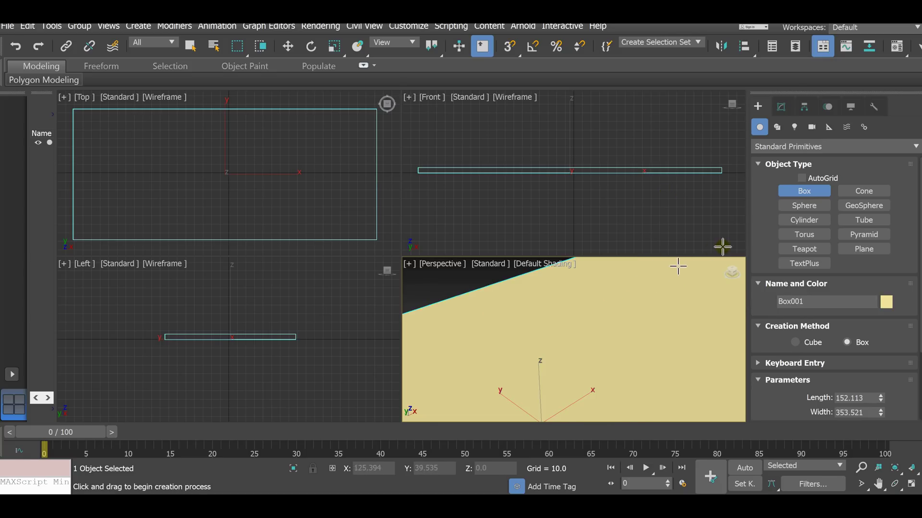
{"action": "left_click", "coordinate": [804, 220]}
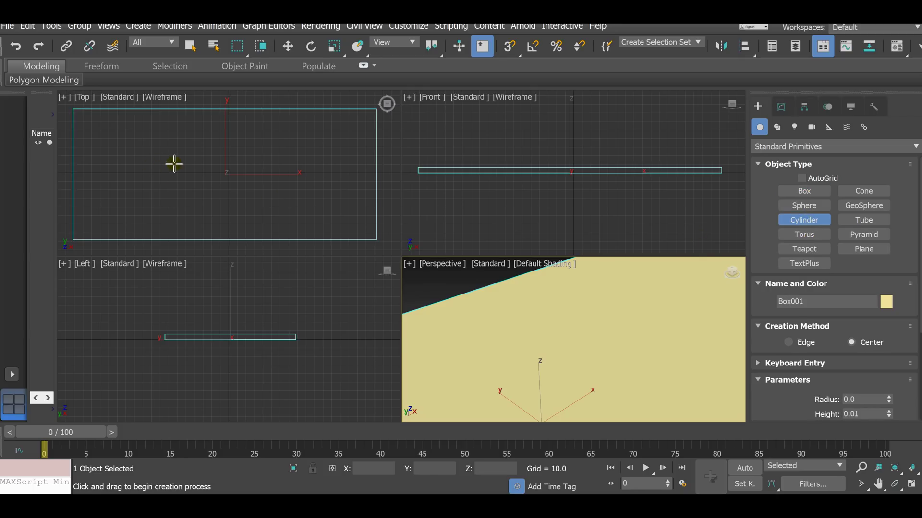
{"action": "left_click", "coordinate": [226, 177]}
{"action": "left_click_drag", "start_coordinate": [226, 176], "coordinate": [237, 150]}
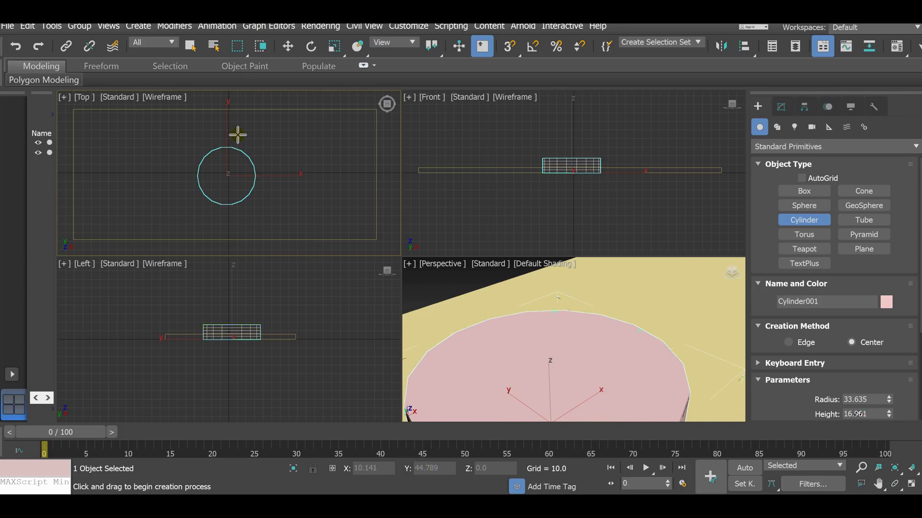
{"action": "left_click", "coordinate": [560, 128]}
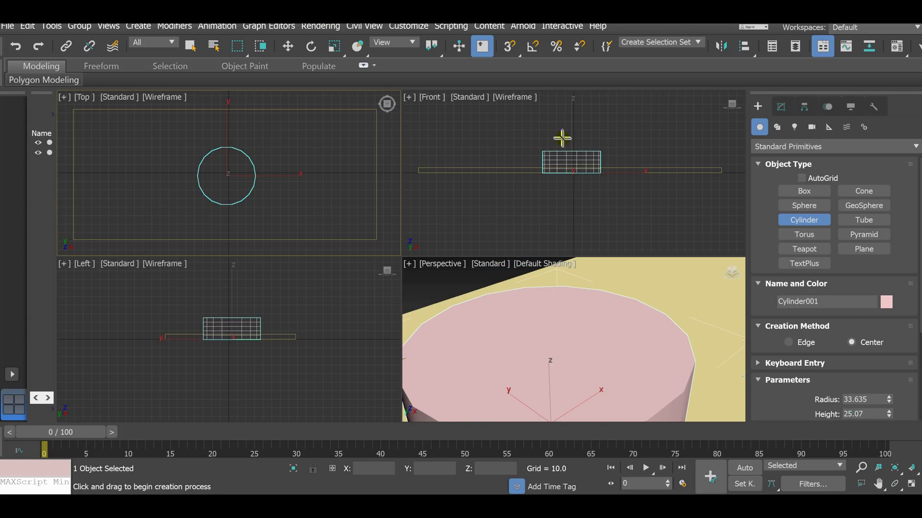
{"action": "left_click", "coordinate": [782, 108]}
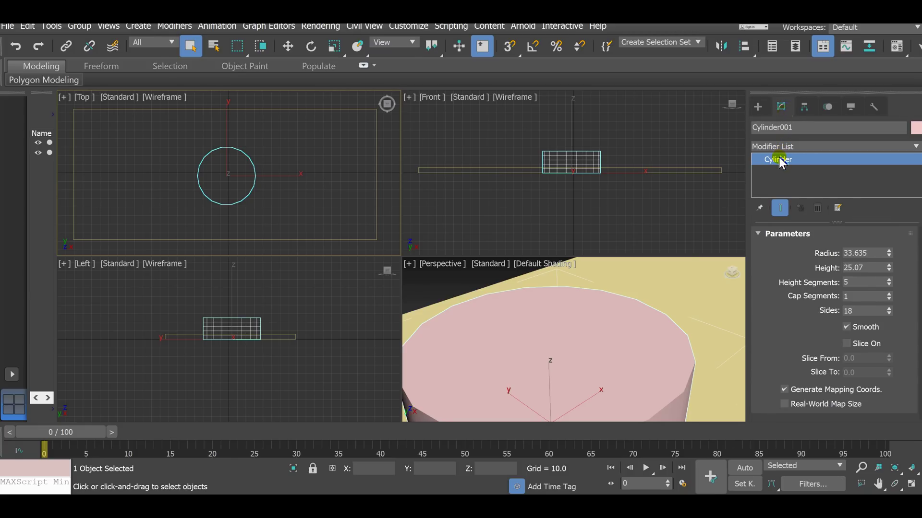
Step: Rename Cylinder001 to 'Ashtray' and set its Height Segments to 3
{"action": "left_click", "coordinate": [798, 128]}
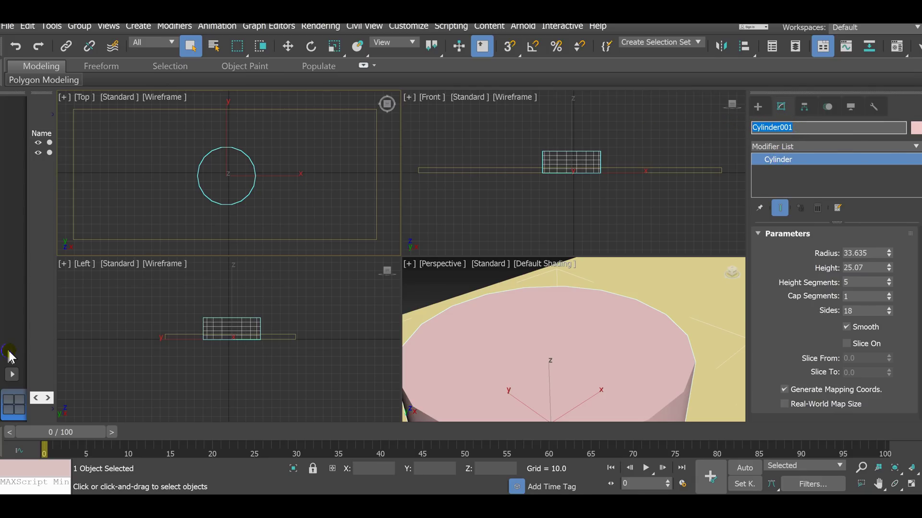
{"action": "type", "text": "Ashtray"}
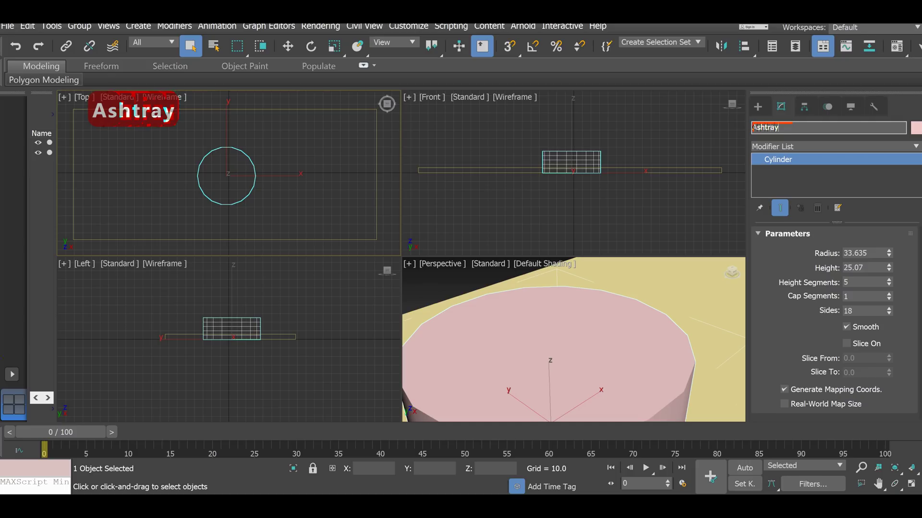
{"action": "right_click", "coordinate": [777, 159]}
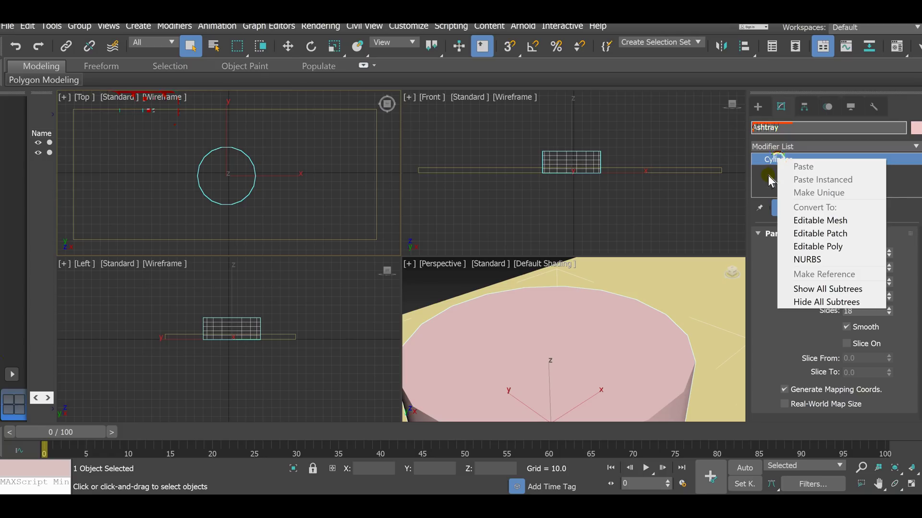
{"action": "left_click", "coordinate": [765, 177]}
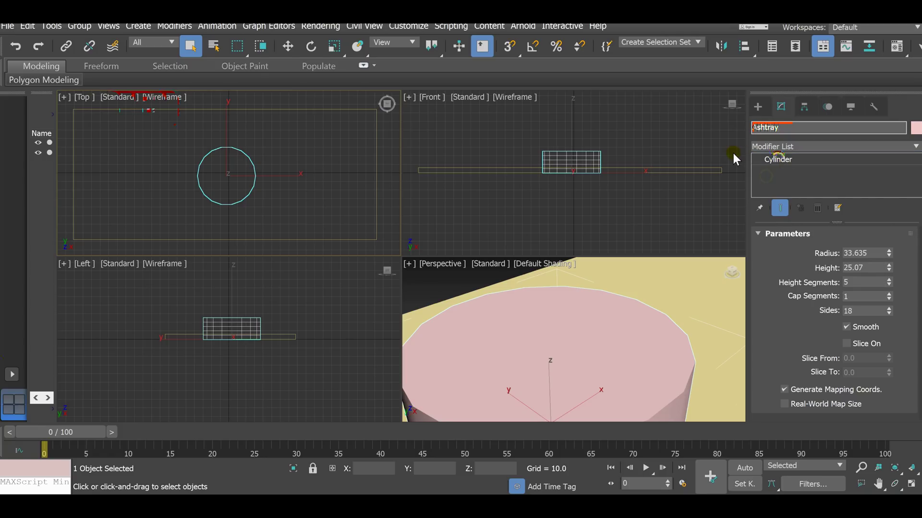
{"action": "left_click", "coordinate": [787, 159]}
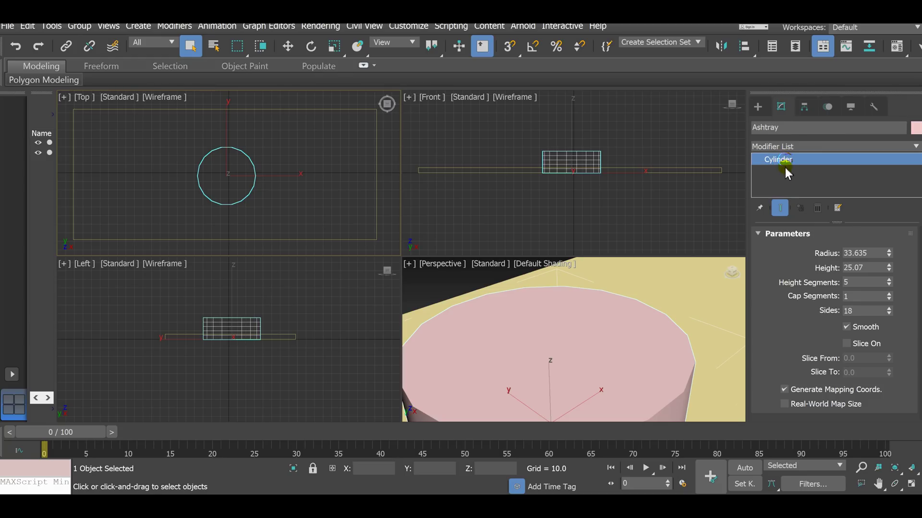
{"action": "double_click", "coordinate": [858, 283]}
{"action": "type", "text": "3"}
{"action": "key", "text": "Tab"}
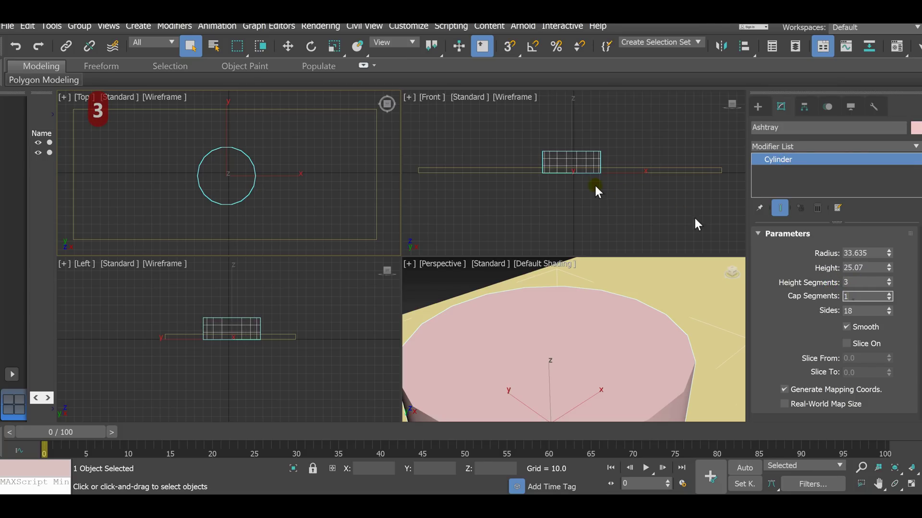
{"action": "scroll", "coordinate": [581, 160], "scroll_direction": "up", "scroll_amount": 5}
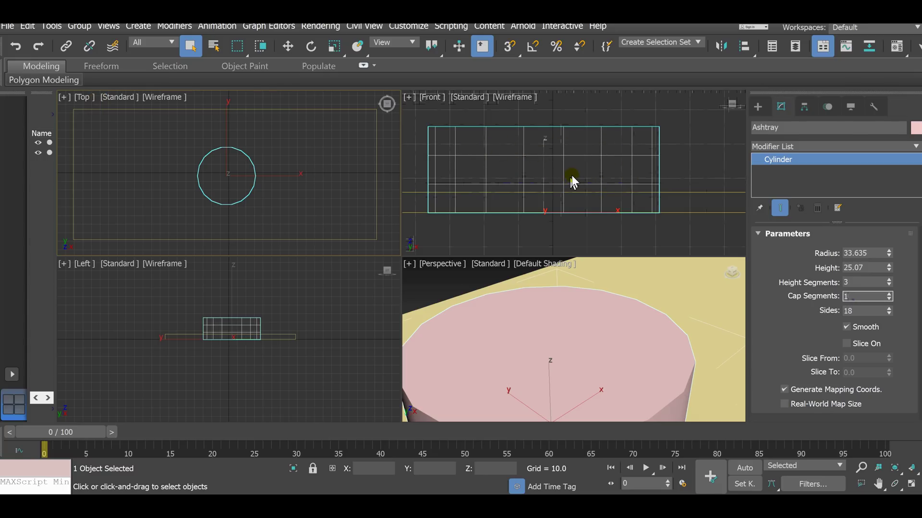
{"action": "left_click", "coordinate": [584, 160]}
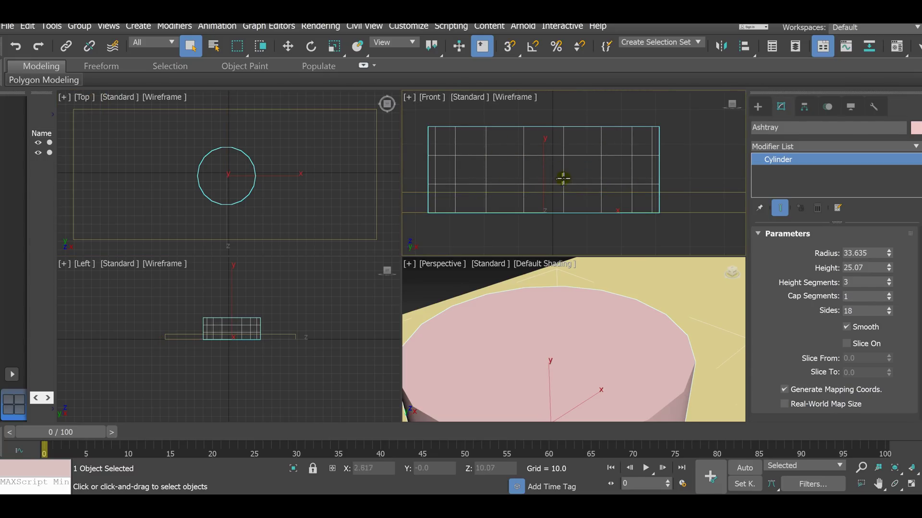
{"action": "scroll", "coordinate": [574, 167], "scroll_direction": "down", "scroll_amount": 3}
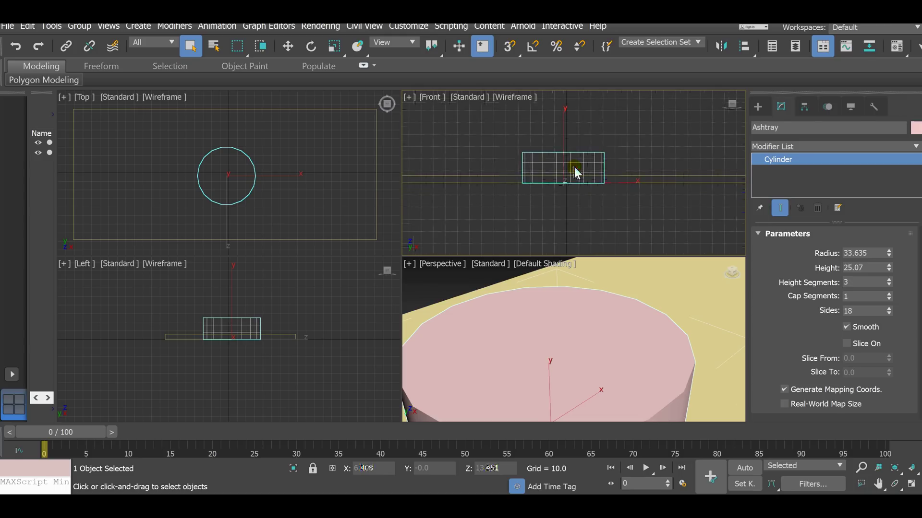
{"action": "scroll", "coordinate": [574, 167], "scroll_direction": "up", "scroll_amount": 4}
{"action": "scroll", "coordinate": [574, 167], "scroll_direction": "down", "scroll_amount": 4}
{"action": "scroll", "coordinate": [574, 167], "scroll_direction": "up", "scroll_amount": 5}
{"action": "scroll", "coordinate": [574, 167], "scroll_direction": "down", "scroll_amount": 4}
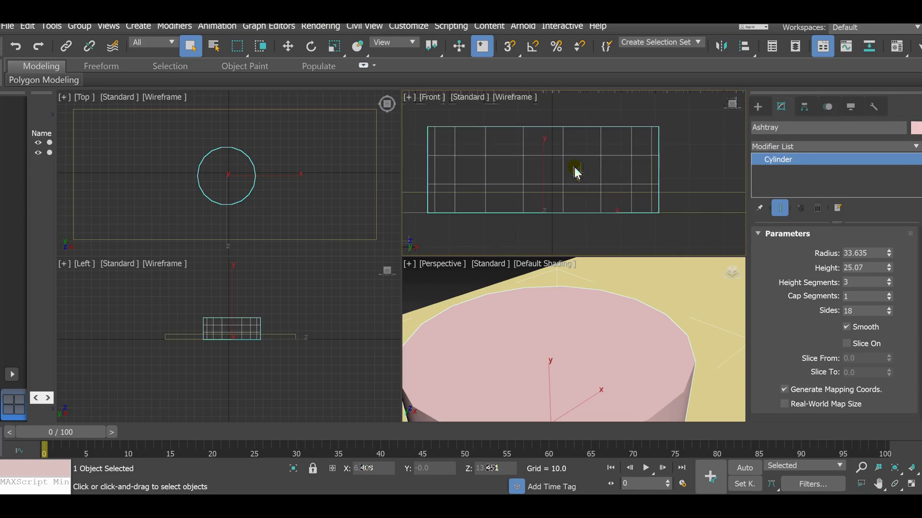
{"action": "left_click", "coordinate": [863, 468]}
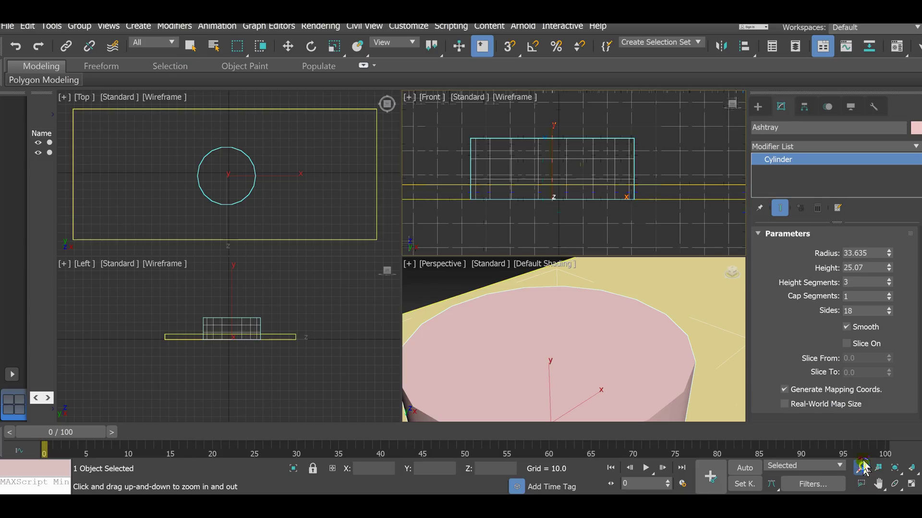
{"action": "mouse_move", "coordinate": [586, 181]}
{"action": "left_mouse_down"}
{"action": "mouse_move", "coordinate": [594, 137]}
{"action": "mouse_move", "coordinate": [595, 165]}
{"action": "left_mouse_up"}
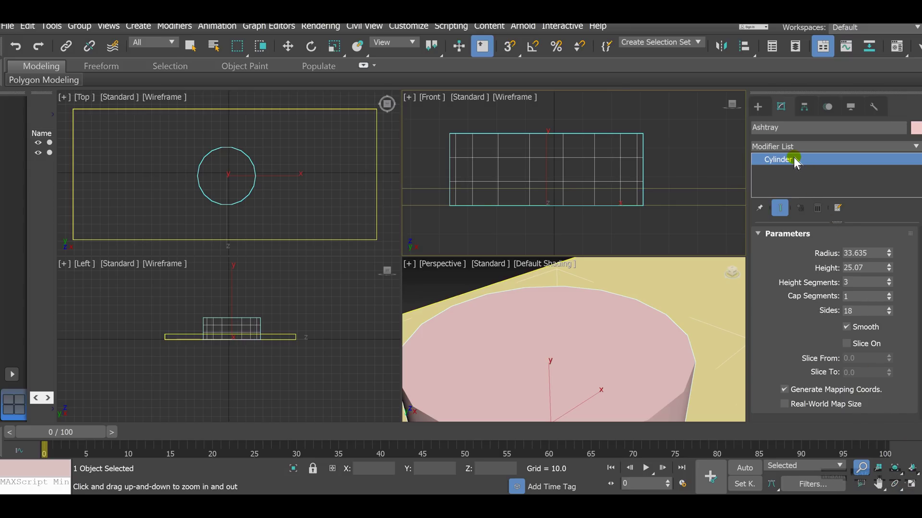
{"action": "left_click", "coordinate": [852, 282]}
{"action": "left_click", "coordinate": [864, 312]}
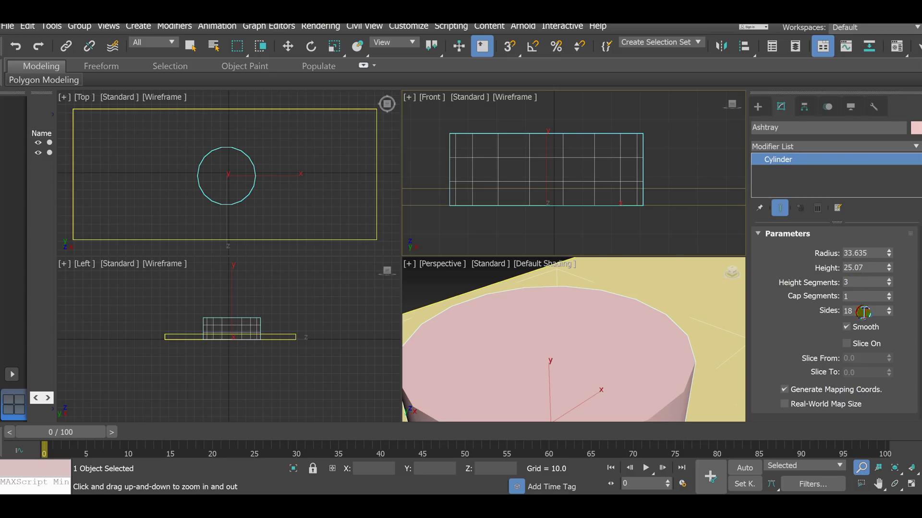
{"action": "left_click", "coordinate": [865, 267]}
Step: Convert Ashtray to Editable Poly and enter Polygon sub-object level
{"action": "left_click", "coordinate": [864, 254]}
{"action": "right_click", "coordinate": [801, 160]}
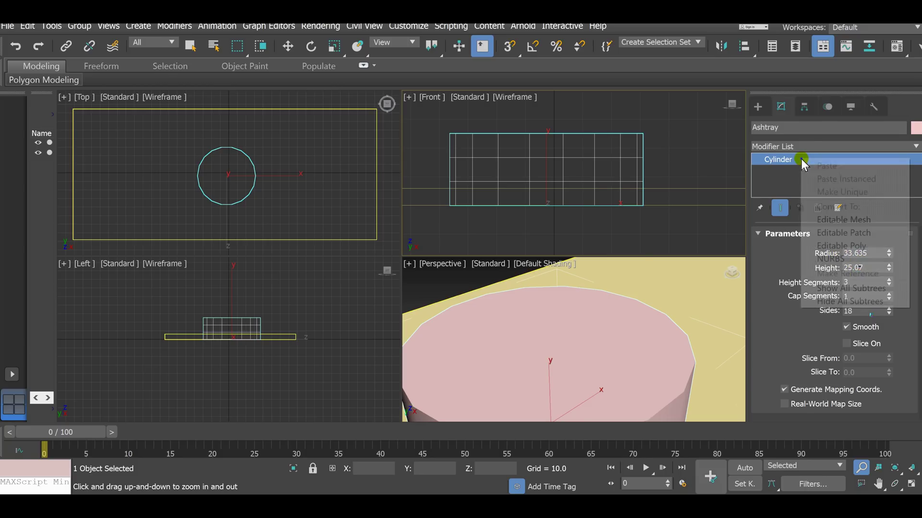
{"action": "left_click", "coordinate": [851, 245]}
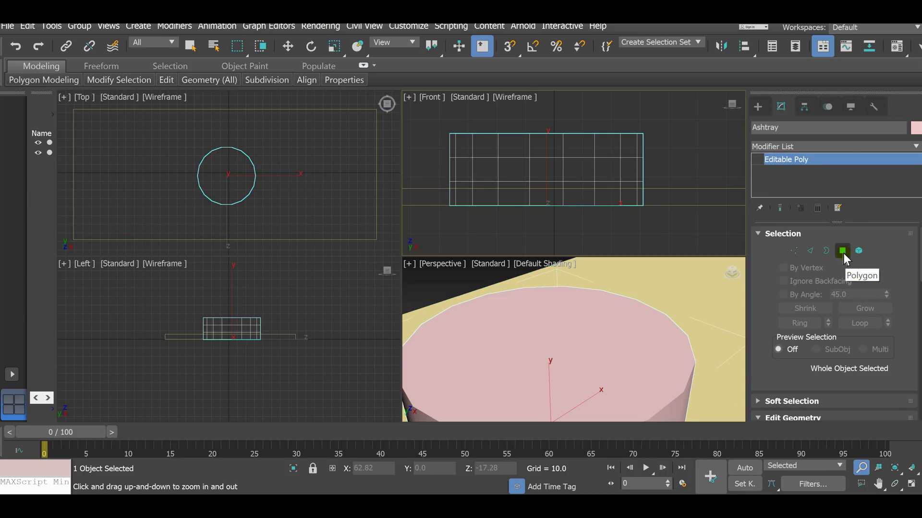
{"action": "left_click", "coordinate": [842, 251]}
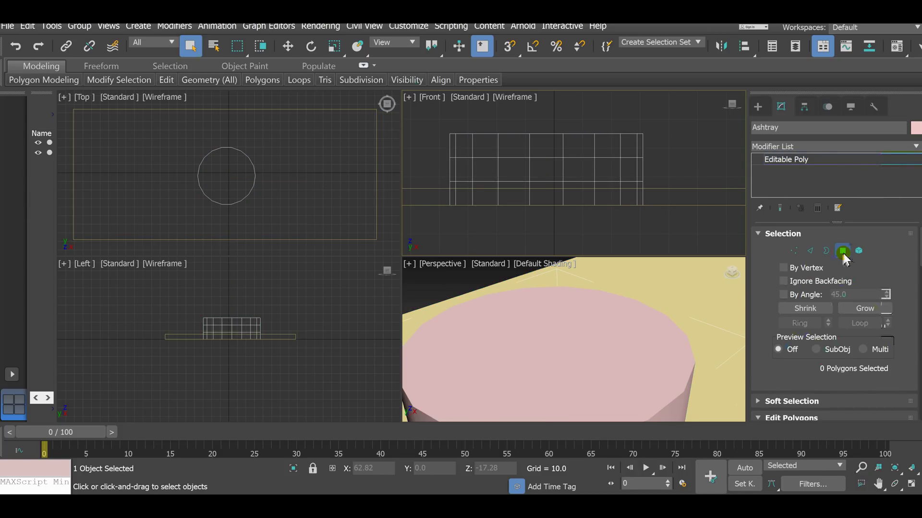